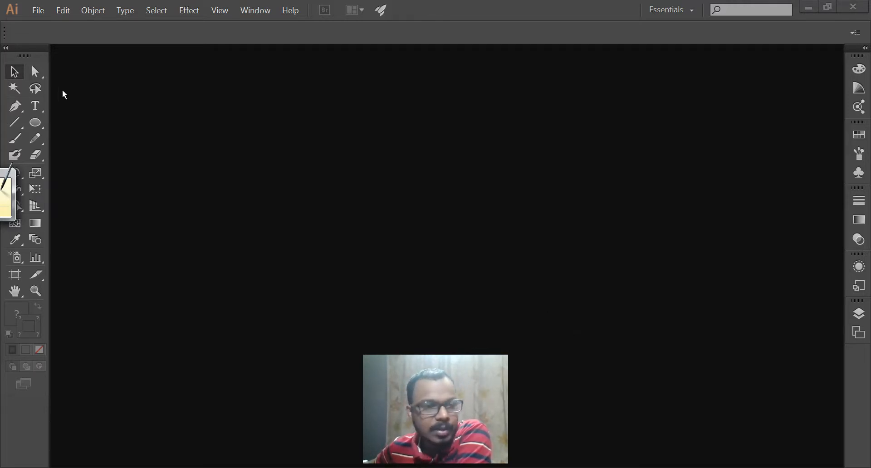
# Create a new single-artboard document measuring 1920 by 1080 pt.
pyautogui.click(39, 11)
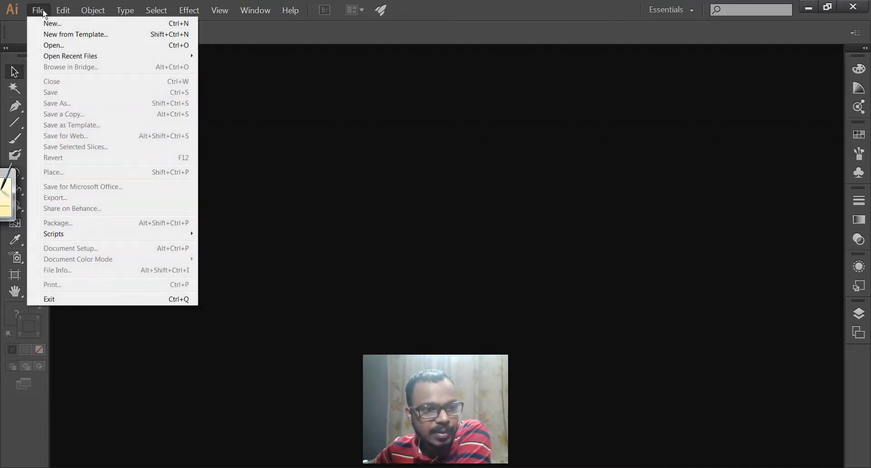
pyautogui.click(52, 25)
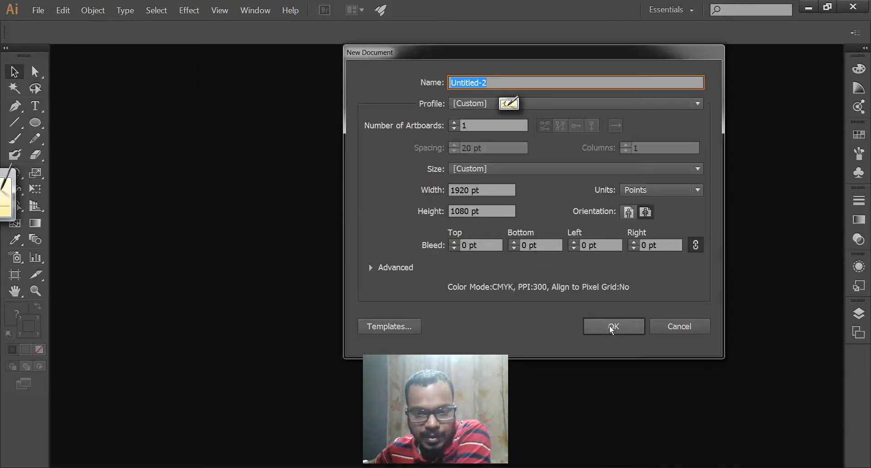
pyautogui.click(610, 326)
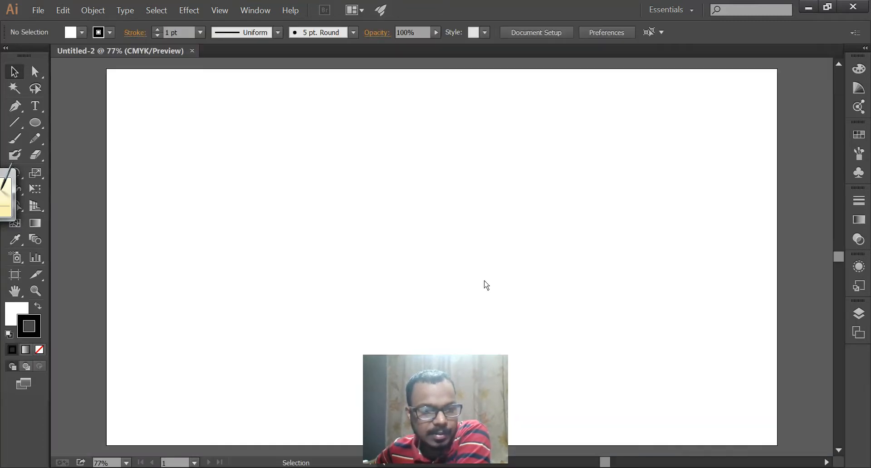
# Draw a very thin vertical ellipse about 1032 pt tall along the artboard's left edge, with a black fill and no stroke.
pyautogui.click(42, 123)
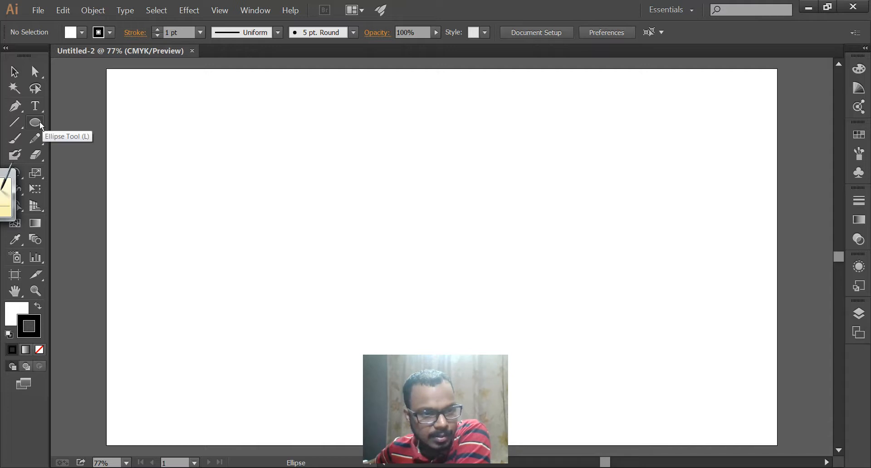
pyautogui.click(39, 121)
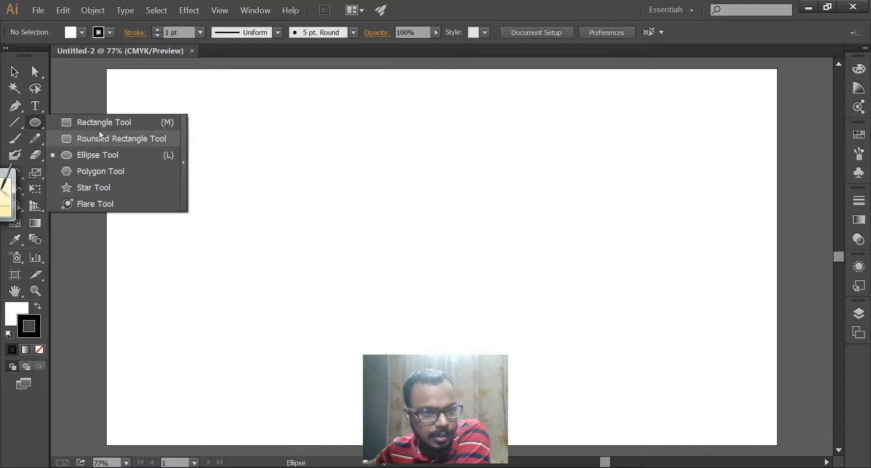
pyautogui.click(93, 156)
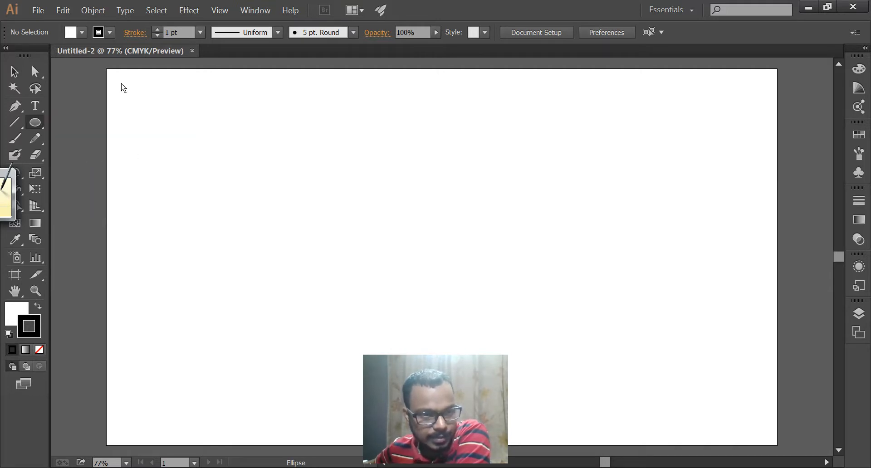
pyautogui.moveTo(121, 77); pyautogui.dragTo(129, 438)
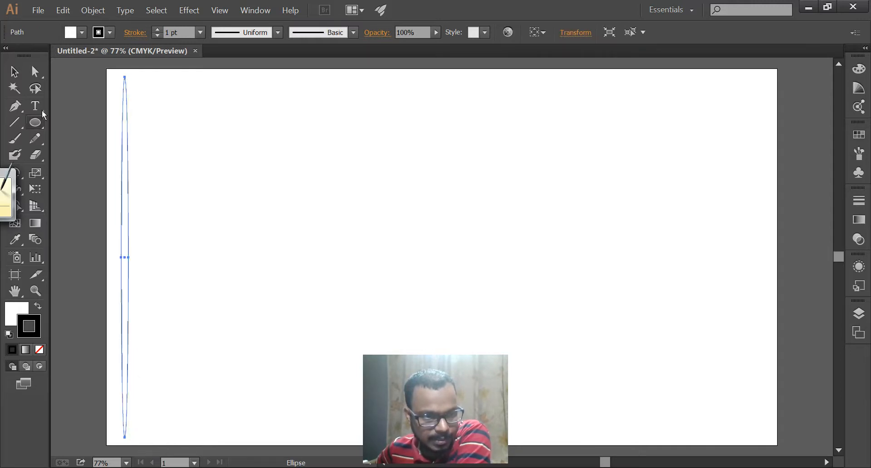
pyautogui.click(83, 33)
pyautogui.click(38, 54)
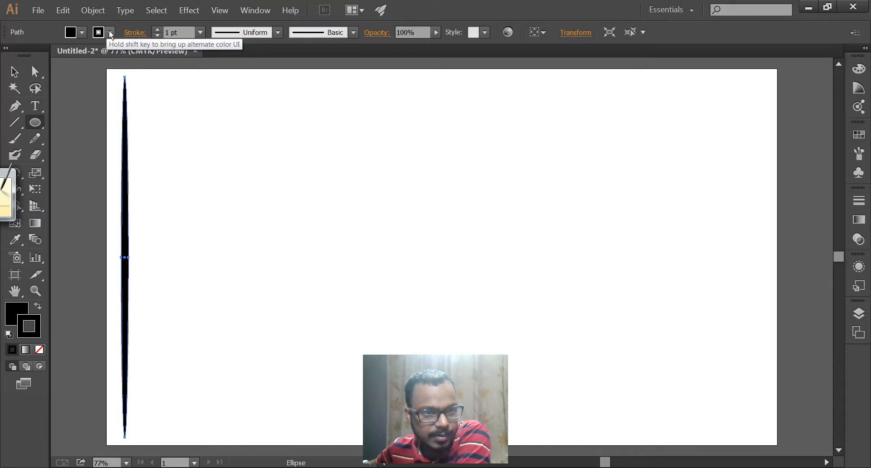
pyautogui.press('/')
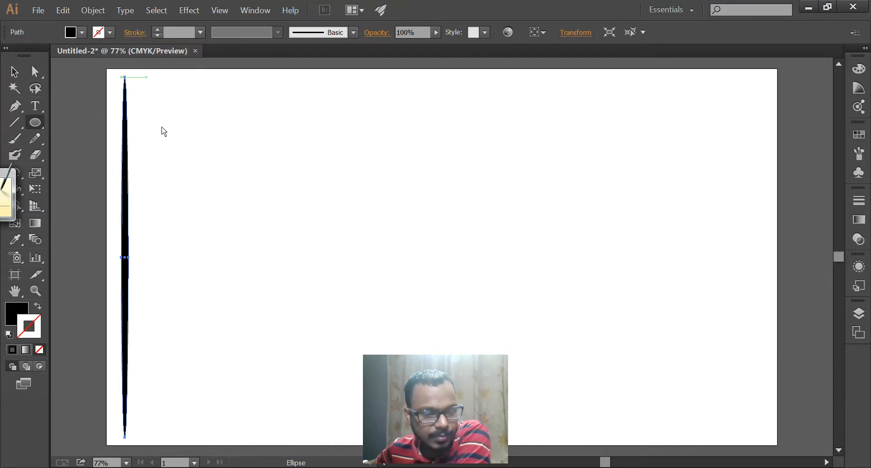
# Create a new Art Brush from the thin ellipse with its width controlled by Pressure.
pyautogui.click(859, 156)
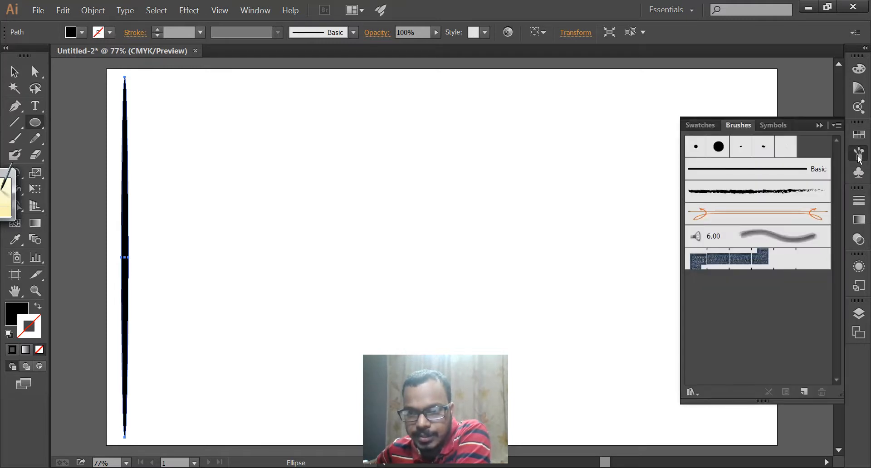
pyautogui.click(806, 391)
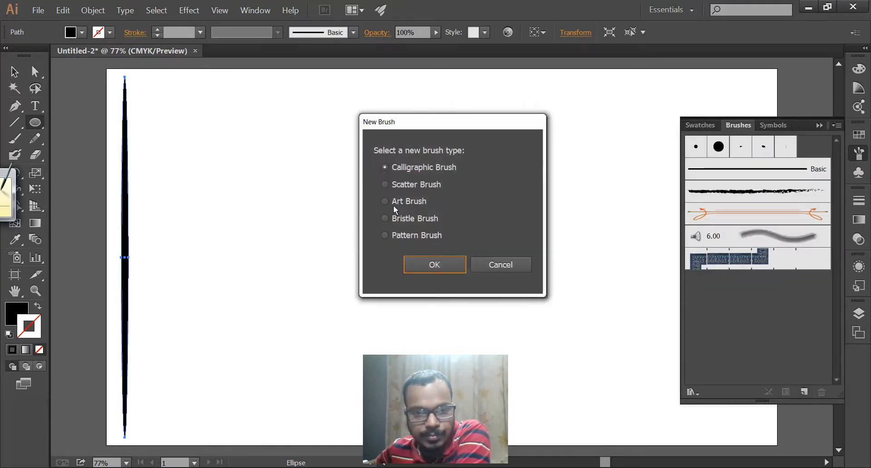
pyautogui.click(385, 201)
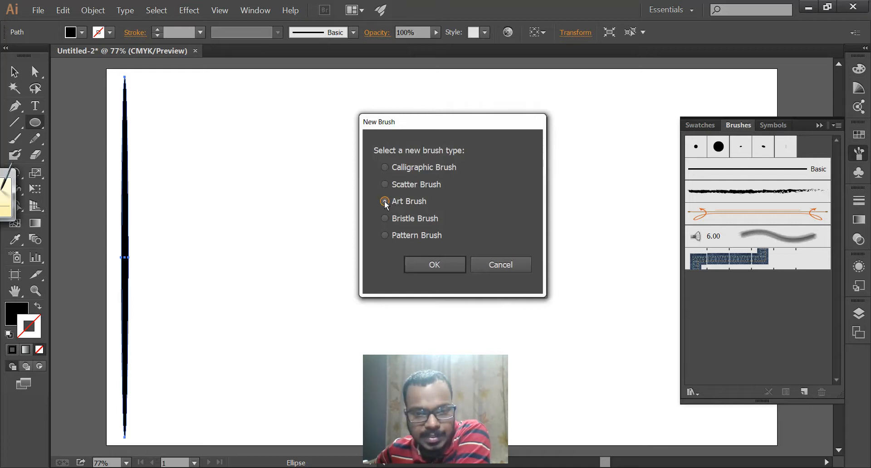
pyautogui.click(440, 265)
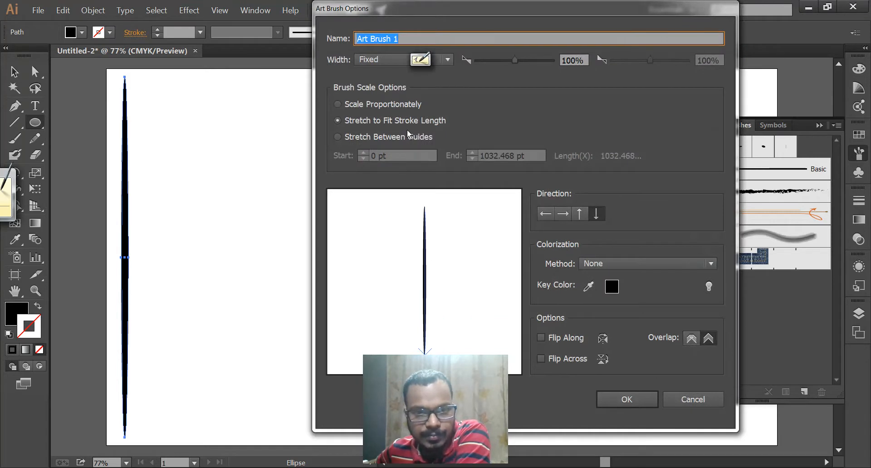
pyautogui.click(393, 61)
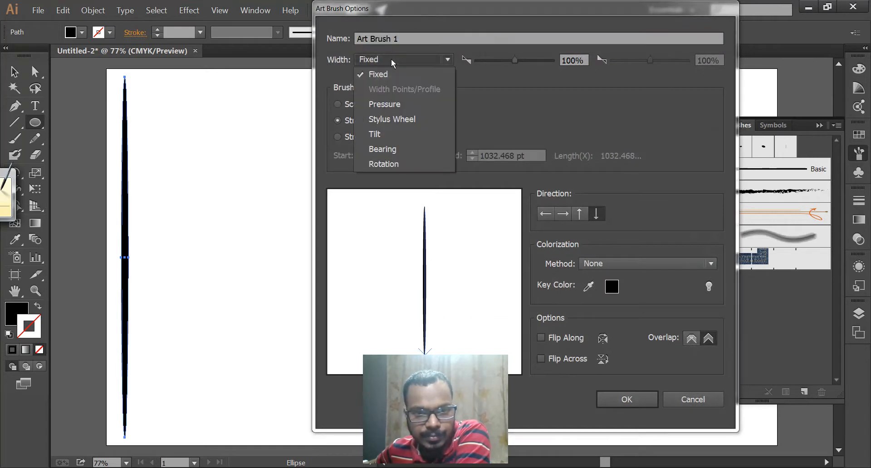
pyautogui.click(389, 104)
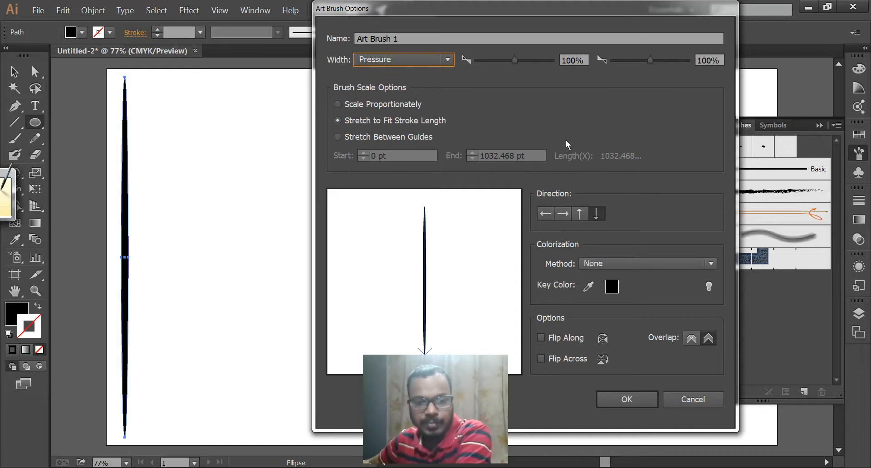
pyautogui.click(627, 400)
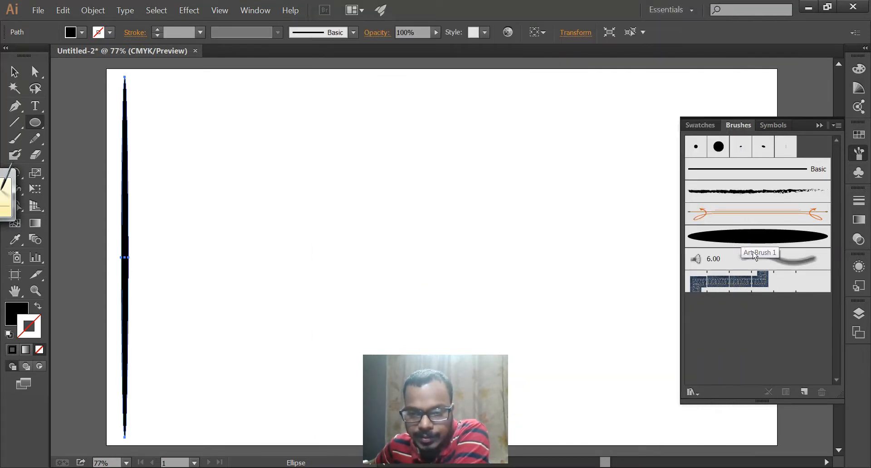
# Paint an eye's upper lid, lower lid, iris and pupil in the upper part of the artboard with the new art brush.
pyautogui.click(15, 138)
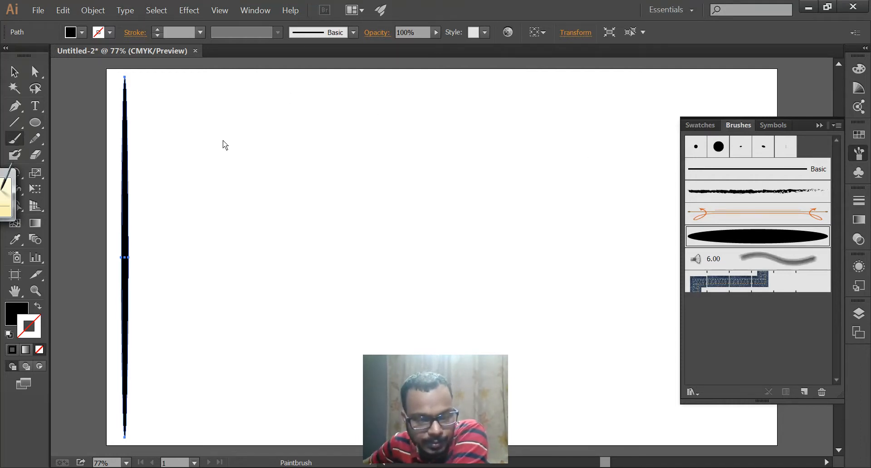
pyautogui.moveTo(278, 122); pyautogui.dragTo(503, 131)
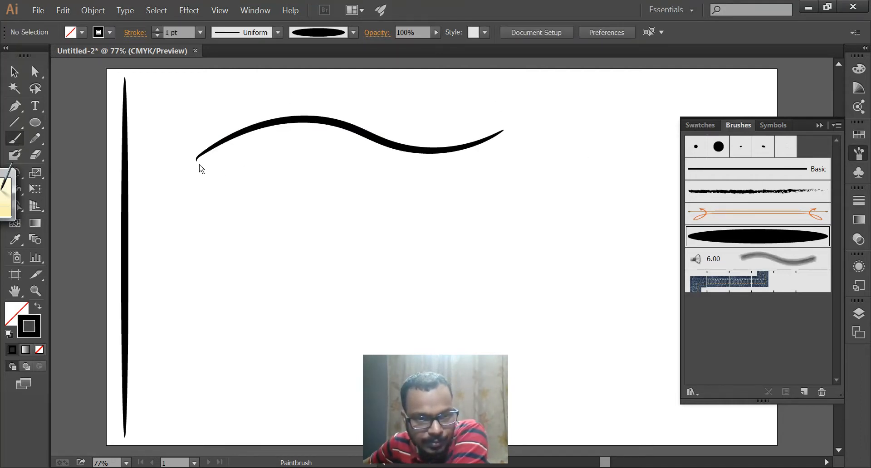
pyautogui.moveTo(267, 176); pyautogui.dragTo(416, 153)
pyautogui.moveTo(301, 133)
pyautogui.mouseDown()
pyautogui.moveTo(316, 176)
pyautogui.moveTo(306, 142)
pyautogui.moveTo(323, 152)
pyautogui.mouseUp()
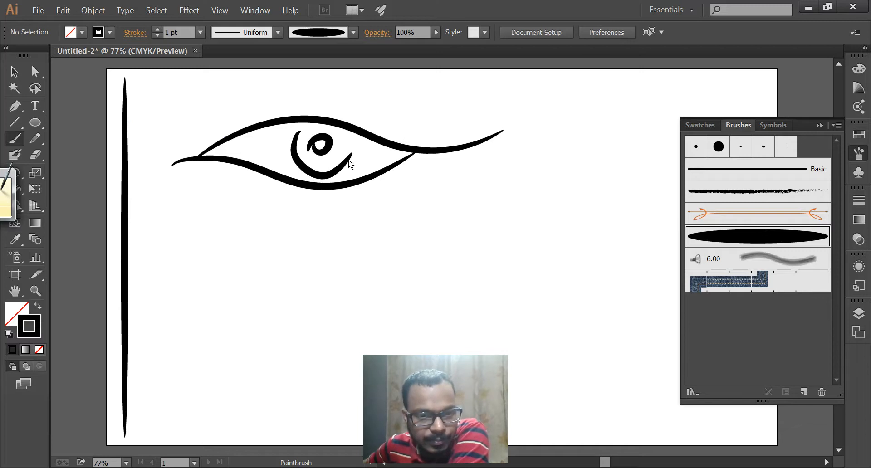
# Paint short curved eyelashes below and above the outer corner of the eye.
pyautogui.moveTo(404, 182); pyautogui.dragTo(433, 202)
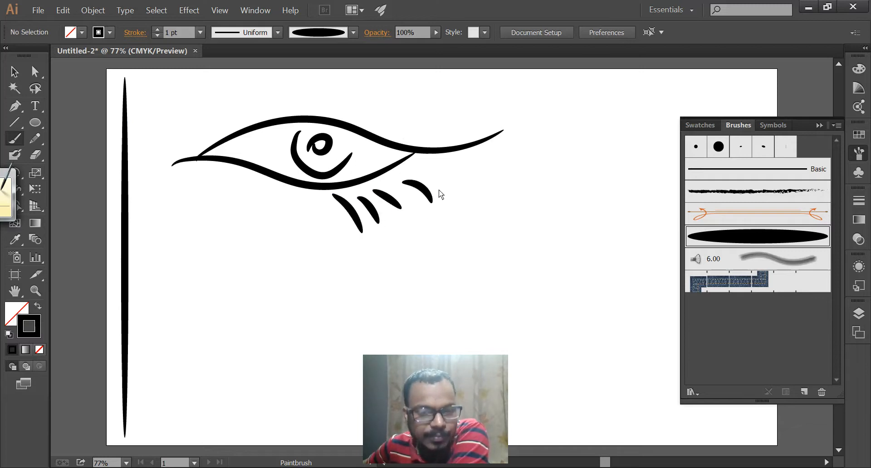
pyautogui.moveTo(359, 120); pyautogui.dragTo(388, 97)
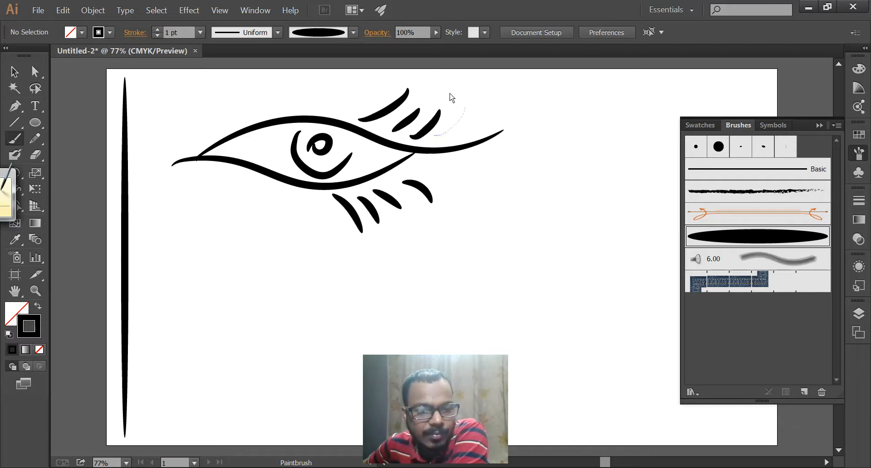
pyautogui.moveTo(450, 94); pyautogui.dragTo(465, 108)
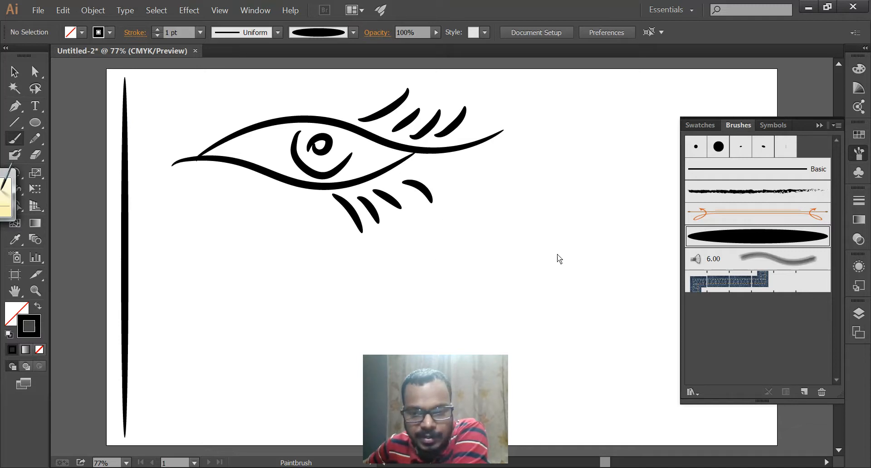
# Paint a second, smaller eye below the first with upper lid, lower lid and a curved iris, using the tapered art brush.
pyautogui.click(702, 173)
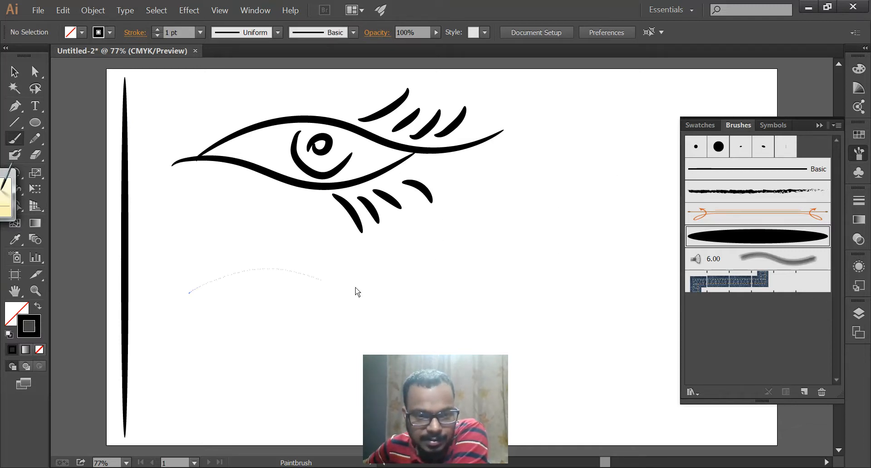
pyautogui.moveTo(355, 288); pyautogui.dragTo(428, 274)
pyautogui.moveTo(167, 296)
pyautogui.mouseDown()
pyautogui.moveTo(268, 320)
pyautogui.moveTo(356, 272)
pyautogui.moveTo(360, 290)
pyautogui.mouseUp()
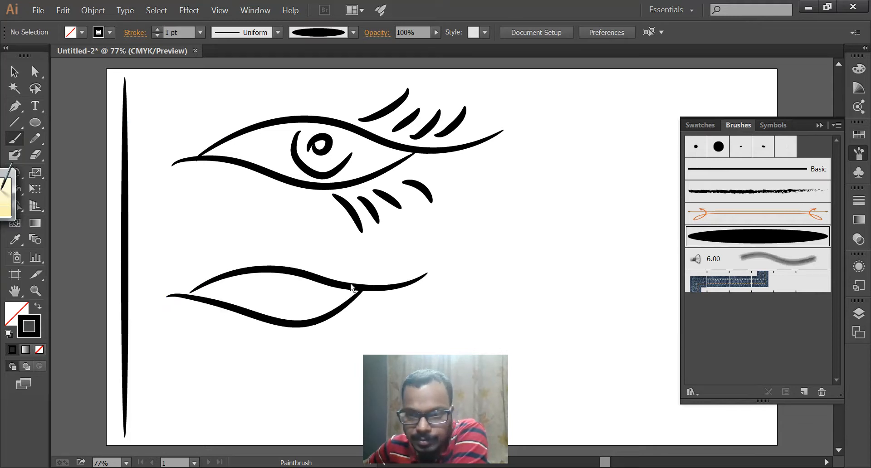
pyautogui.moveTo(254, 274); pyautogui.dragTo(303, 283)
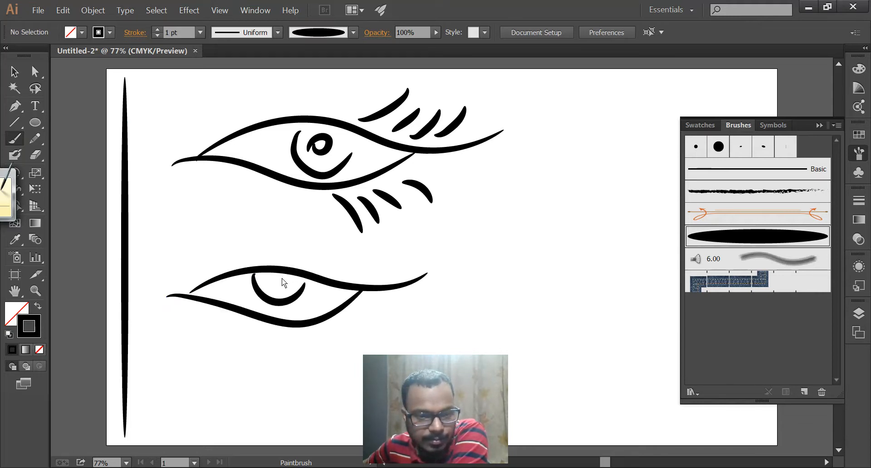
# Apply the Basic brush to all strokes of the lower eye.
pyautogui.click(14, 71)
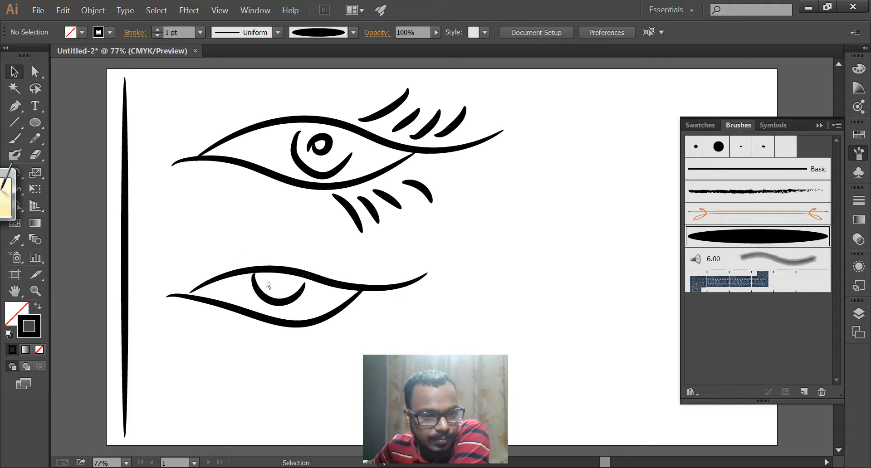
pyautogui.moveTo(209, 240); pyautogui.dragTo(342, 361)
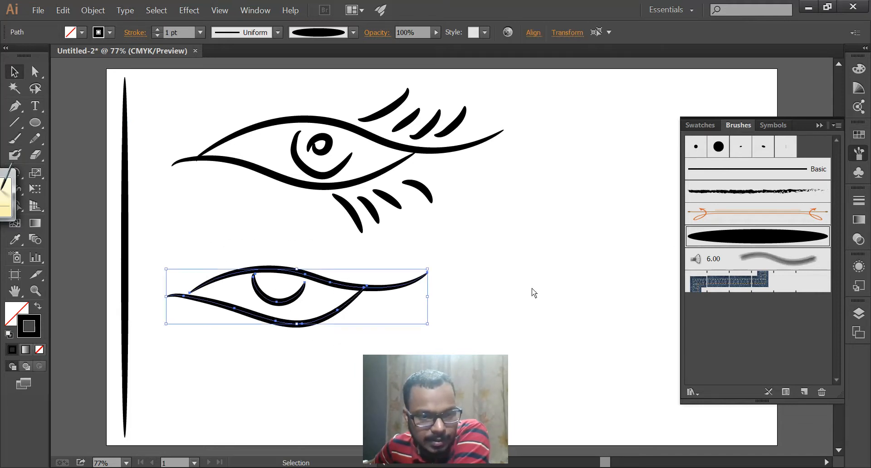
pyautogui.click(765, 170)
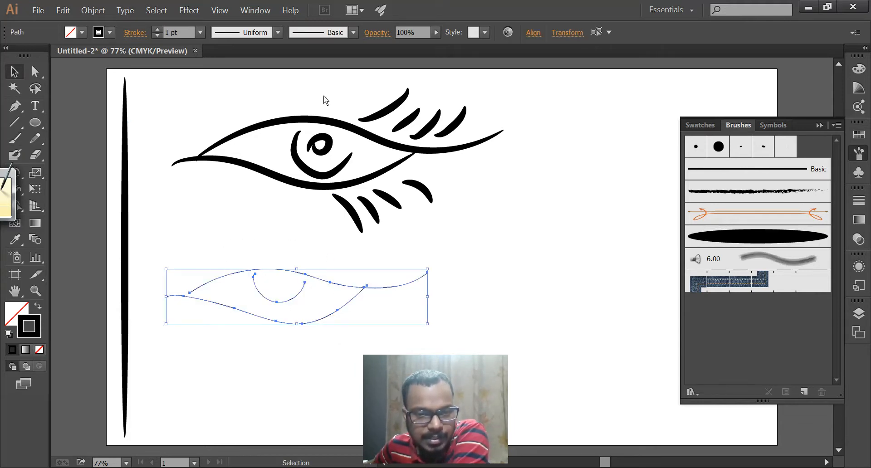
# Increase the lower eye's stroke weight to 13 pt and deselect it.
pyautogui.click(162, 27)
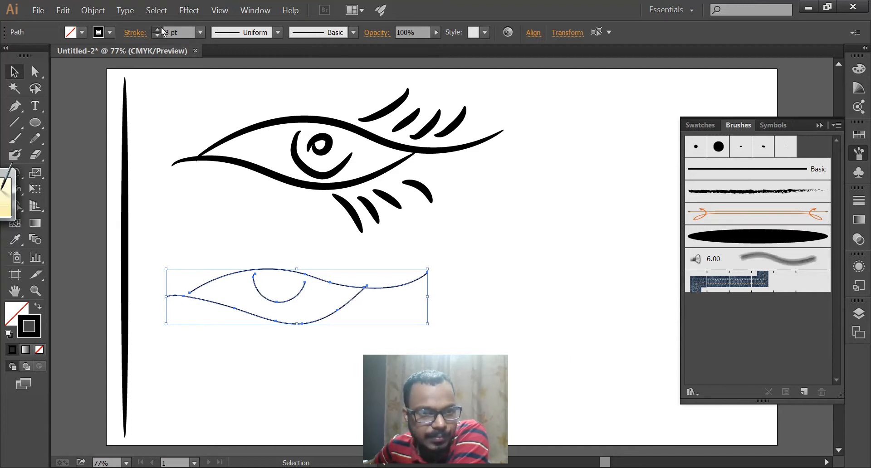
pyautogui.click(161, 27)
pyautogui.click(162, 28)
pyautogui.click(161, 28)
pyautogui.click(161, 27)
pyautogui.click(161, 27)
pyautogui.click(162, 27)
pyautogui.click(161, 27)
pyautogui.click(161, 28)
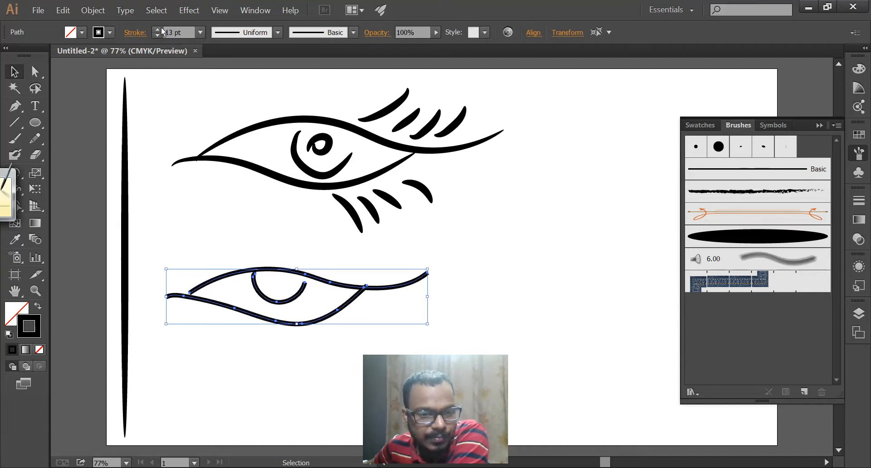
pyautogui.click(168, 116)
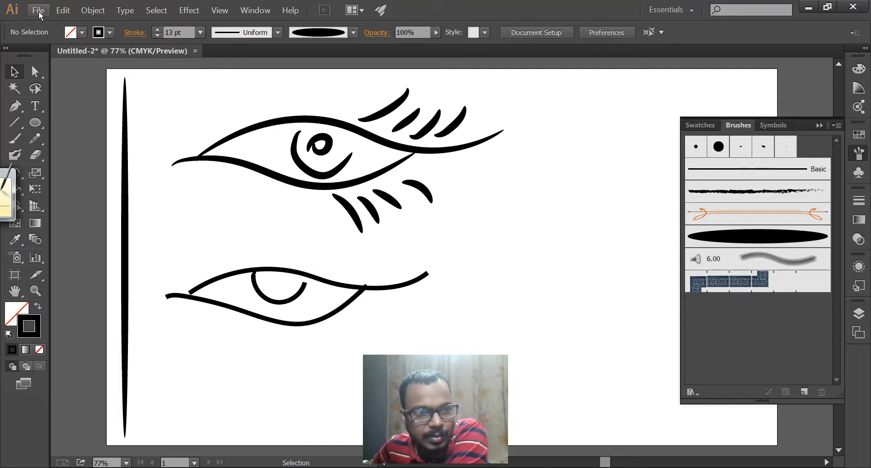
pyautogui.click(38, 125)
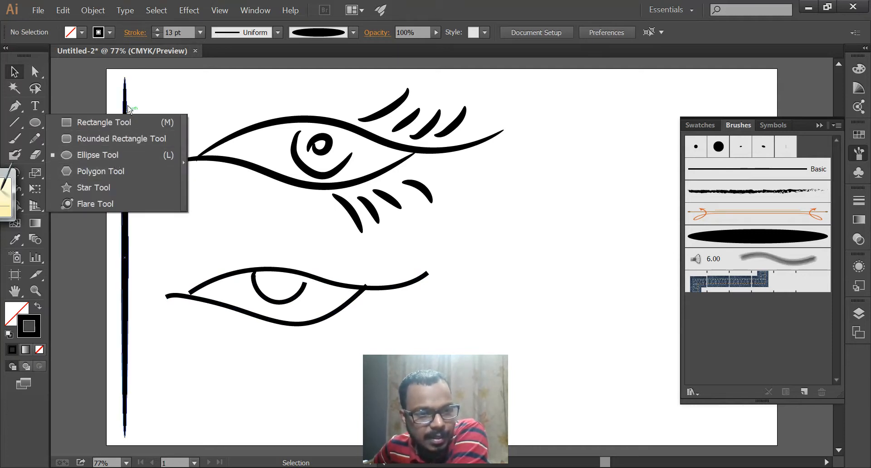
pyautogui.click(75, 75)
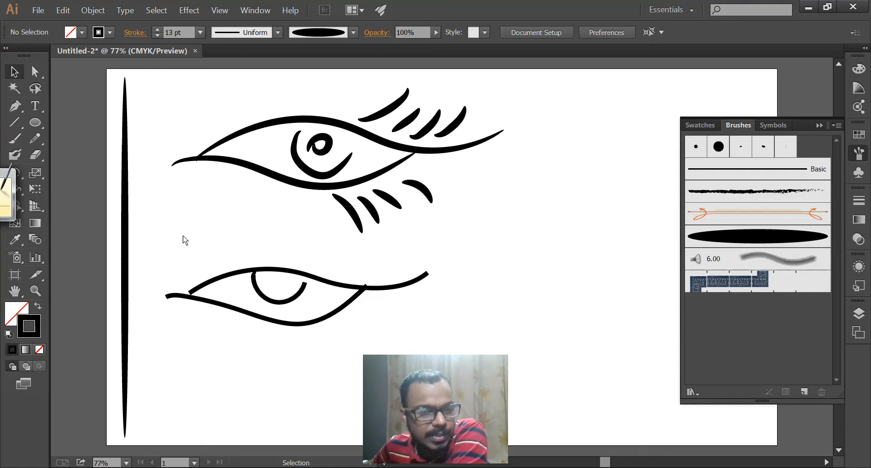
# Paint a figure's head with a brimmed hat and a neck to the right of the upper eye, using the tapered art brush.
pyautogui.click(17, 137)
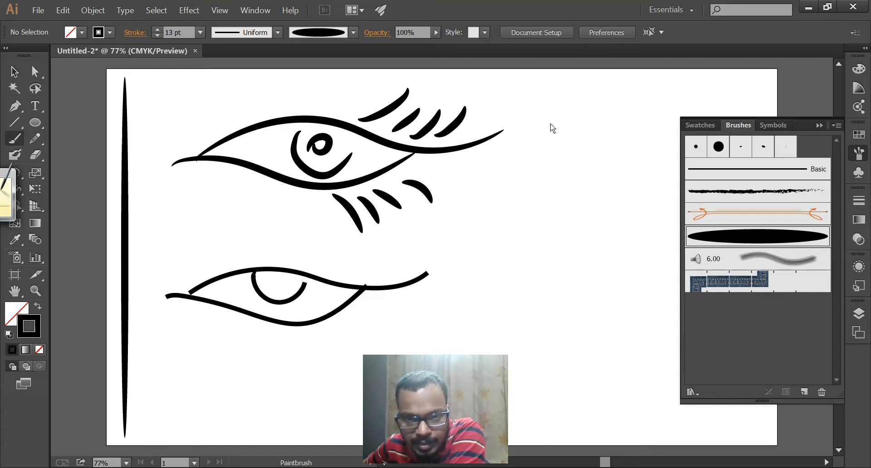
pyautogui.moveTo(551, 124); pyautogui.dragTo(589, 158)
pyautogui.moveTo(534, 122); pyautogui.dragTo(639, 105)
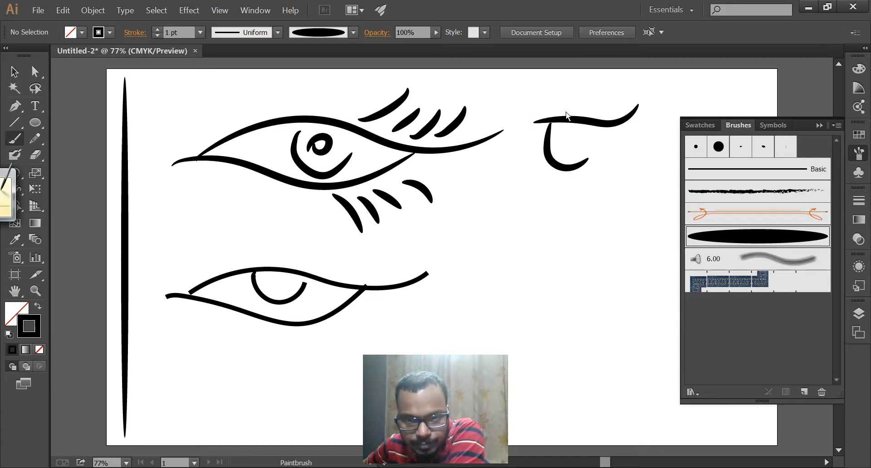
pyautogui.moveTo(556, 112); pyautogui.dragTo(599, 106)
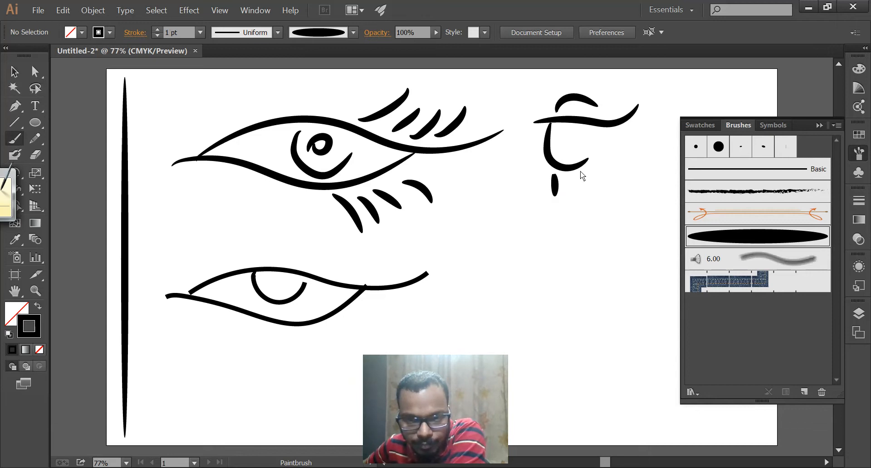
pyautogui.moveTo(581, 171); pyautogui.dragTo(600, 196)
# Paint the figure's two shoulder-and-arm curves and two leg strokes below the neck.
pyautogui.moveTo(546, 193); pyautogui.dragTo(526, 328)
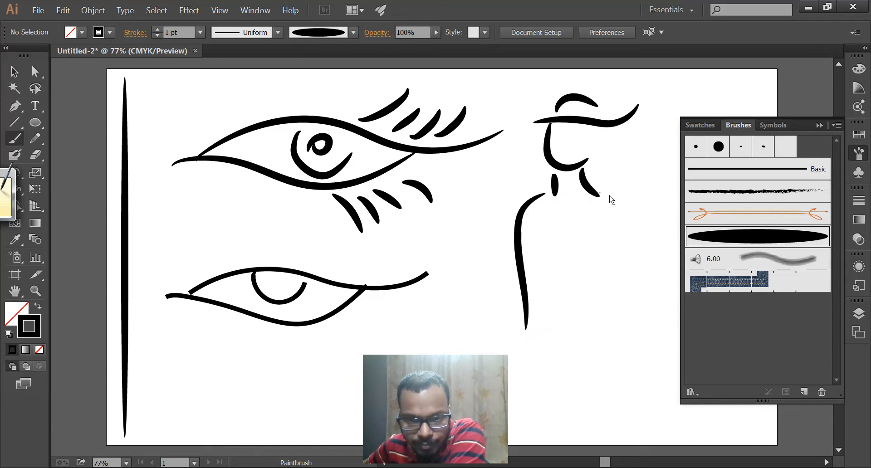
pyautogui.moveTo(601, 193); pyautogui.dragTo(645, 307)
pyautogui.moveTo(593, 286); pyautogui.dragTo(643, 384)
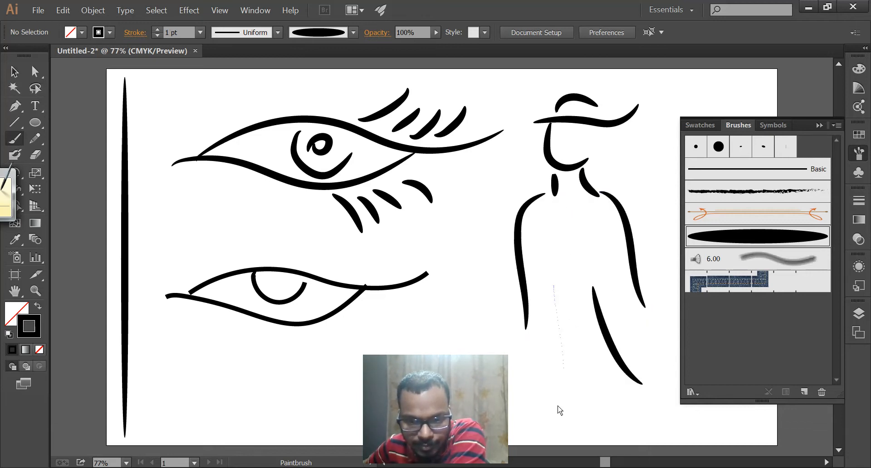
pyautogui.moveTo(557, 406); pyautogui.dragTo(555, 413)
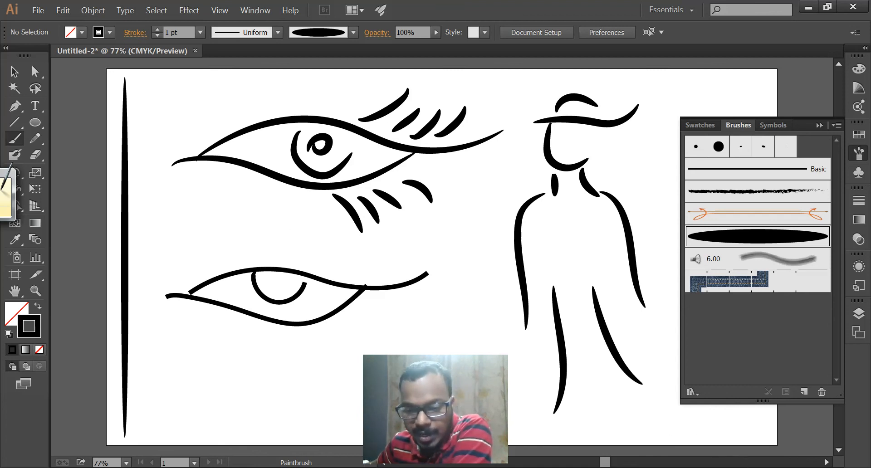
pyautogui.click(762, 425)
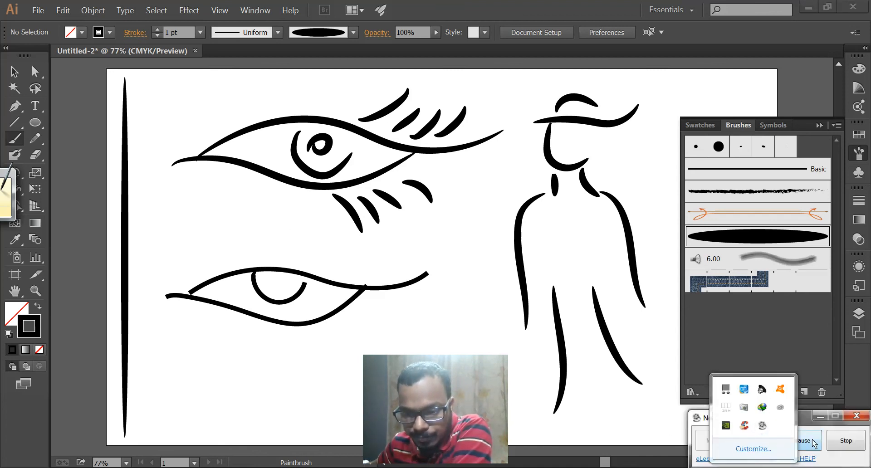